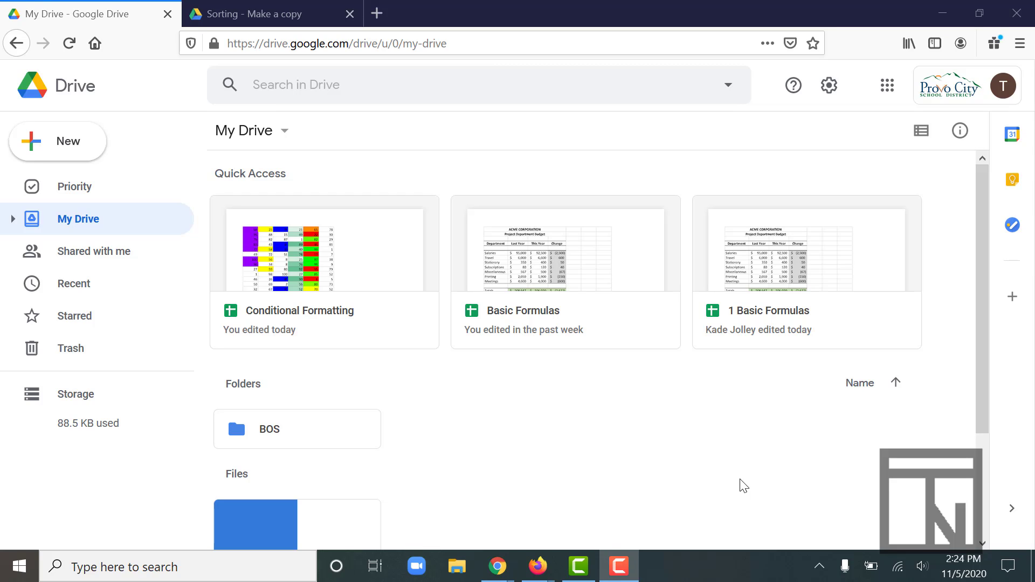
# - Make a copy of the Sorting spreadsheet and move the copy into the BOS folder in My Drive
pyautogui.click(218, 15)
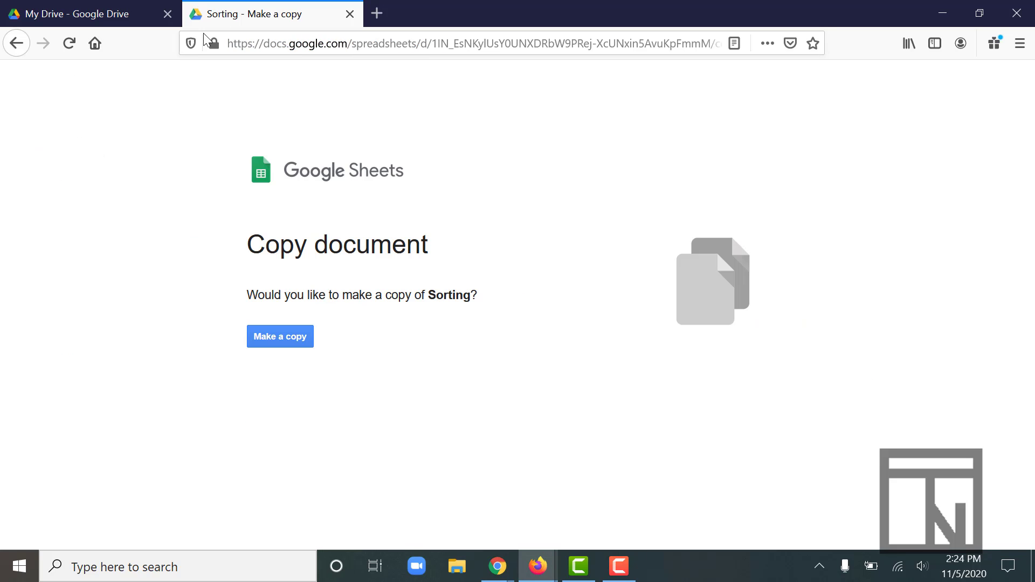
pyautogui.click(270, 335)
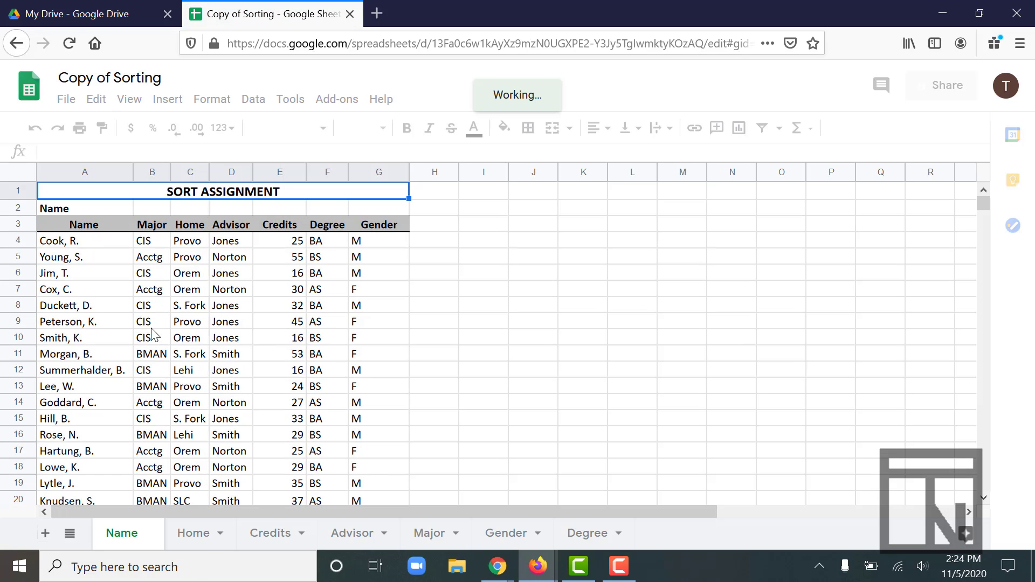
pyautogui.click(58, 22)
pyautogui.press('F5')
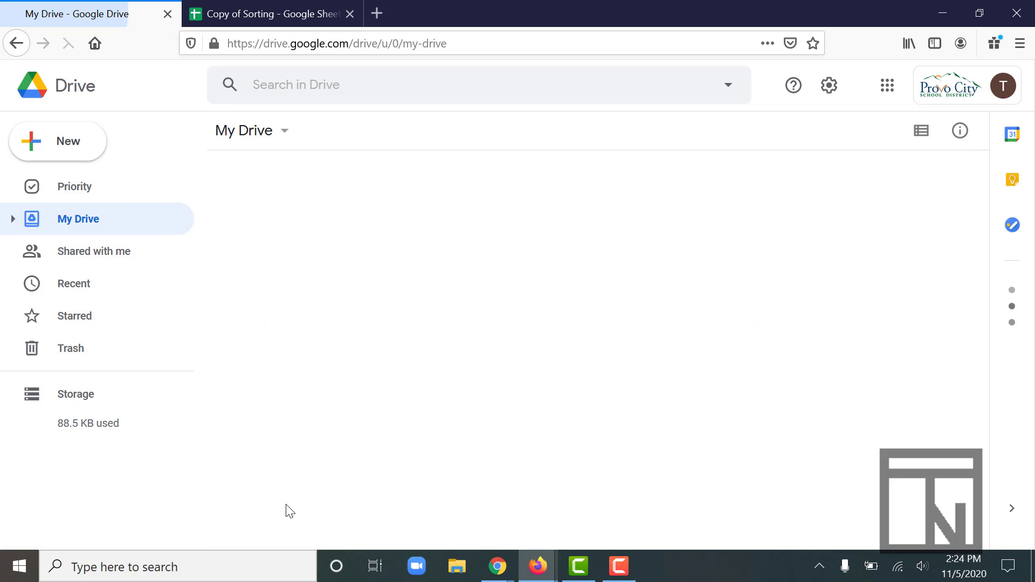
pyautogui.moveTo(291, 431); pyautogui.dragTo(289, 425)
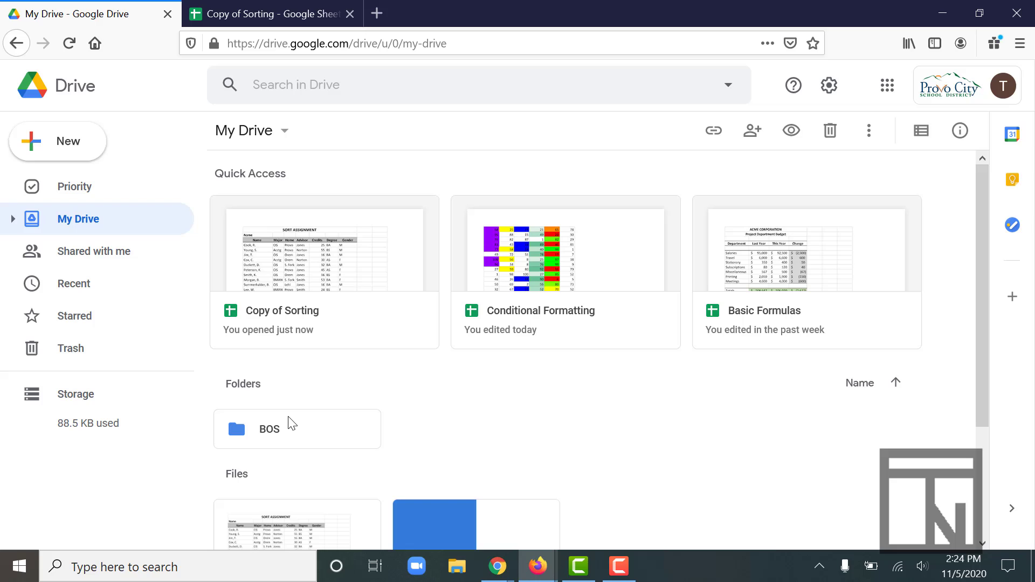
# - Rename the copied spreadsheet to Sorting by removing "Copy of" from its title
pyautogui.click(256, 21)
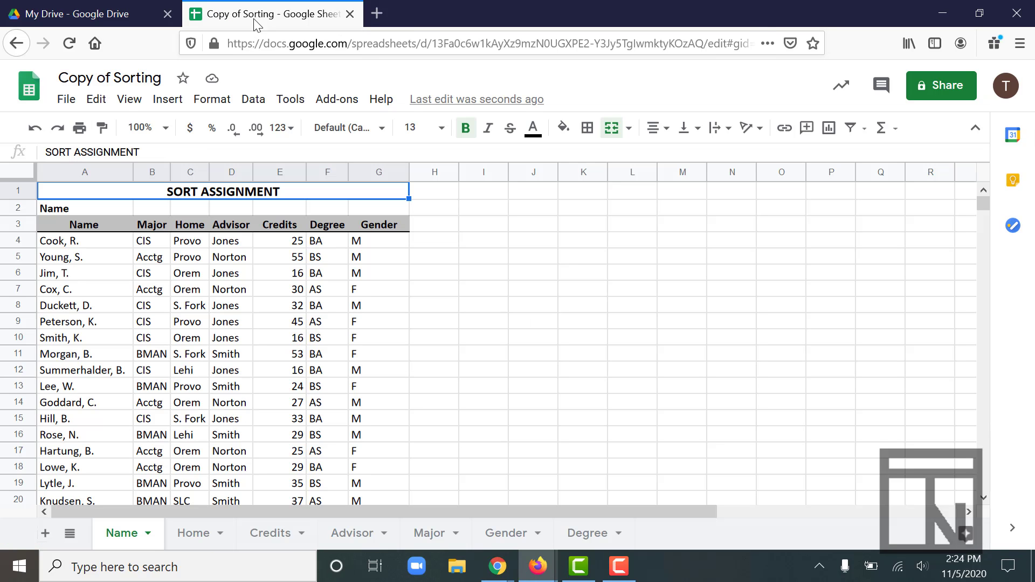
pyautogui.click(113, 78)
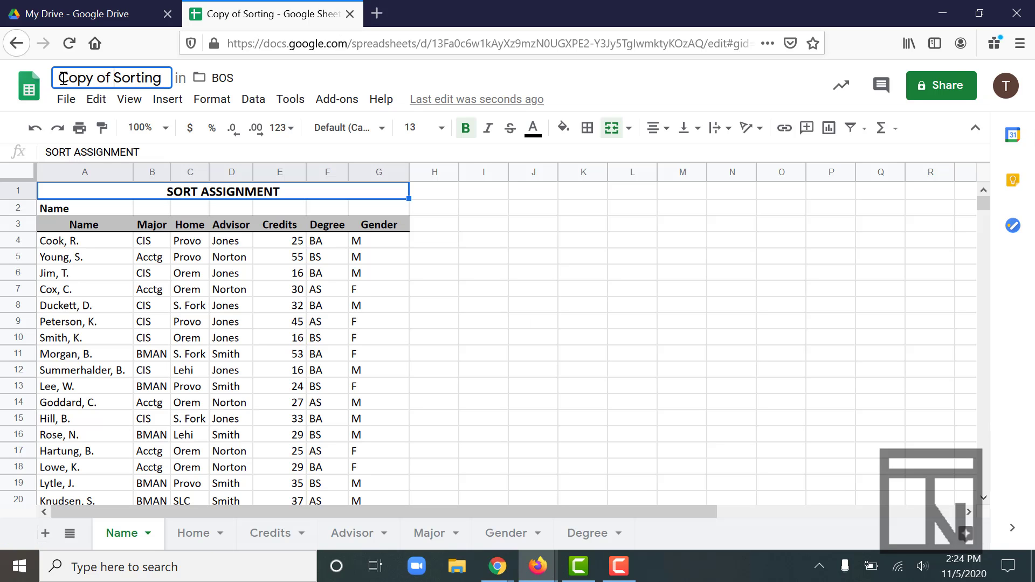
pyautogui.press('BackSpace')
pyautogui.press('BackSpace')
pyautogui.press('BackSpace')
pyautogui.press('BackSpace')
pyautogui.press('BackSpace')
pyautogui.press('BackSpace')
pyautogui.press('BackSpace')
pyautogui.press('BackSpace')
pyautogui.click(194, 246)
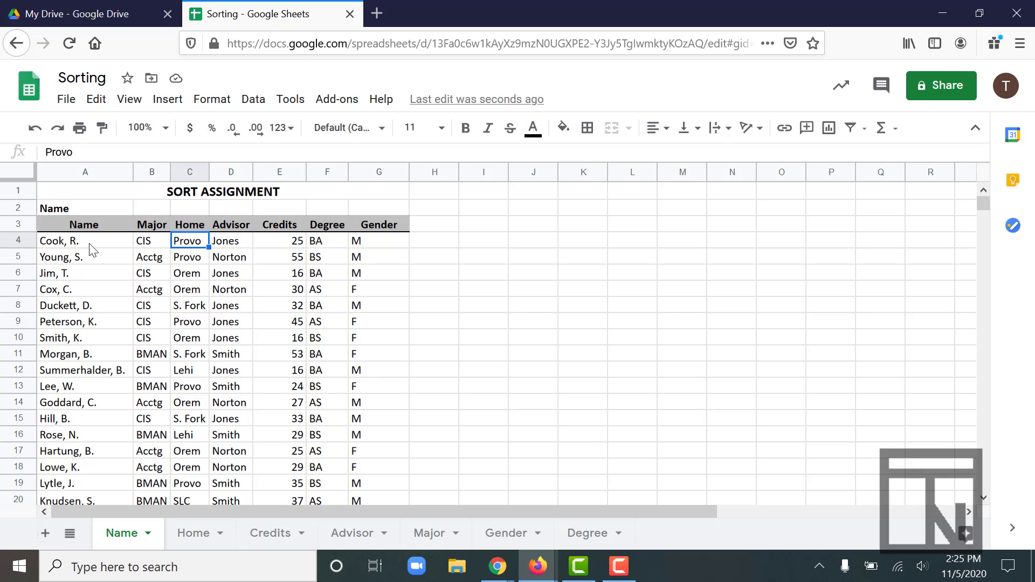
# - Select the range A3:G29 on the Name sheet, including the header row but excluding the Total Credits row
pyautogui.scroll(-15, 80, 249)
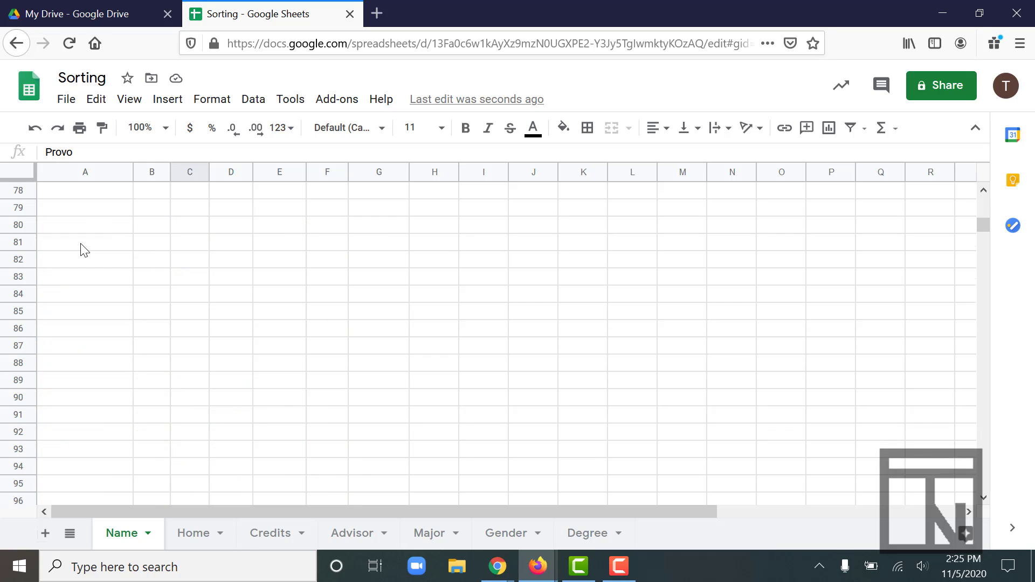
pyautogui.scroll(15, 81, 249)
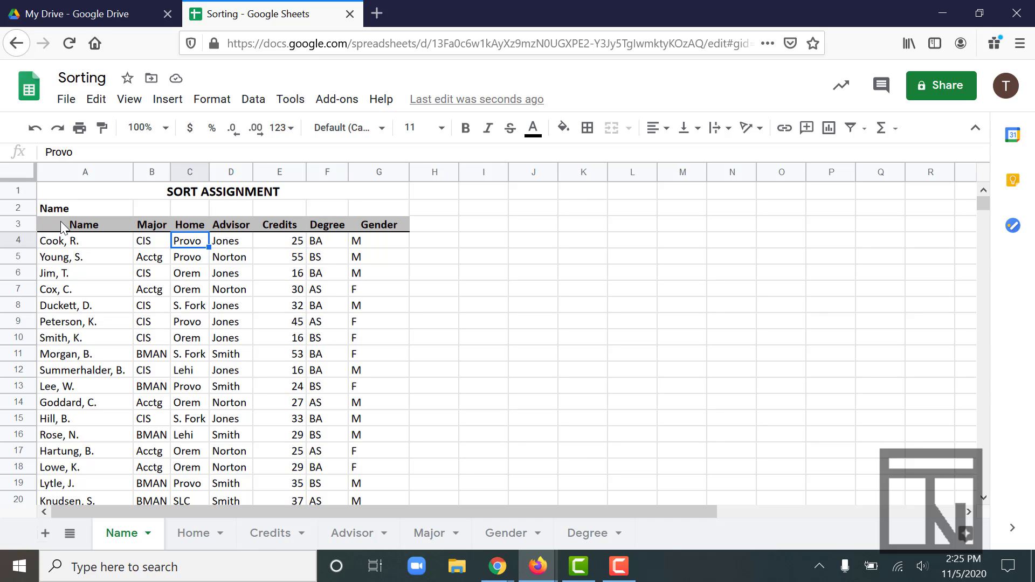
pyautogui.moveTo(65, 225); pyautogui.dragTo(380, 226)
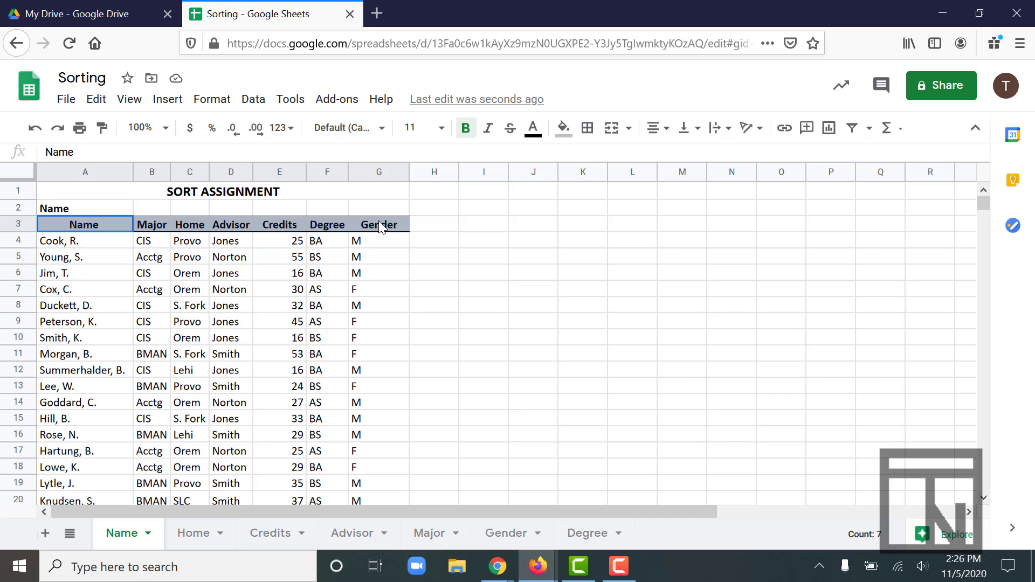
pyautogui.moveTo(378, 221); pyautogui.dragTo(366, 423)
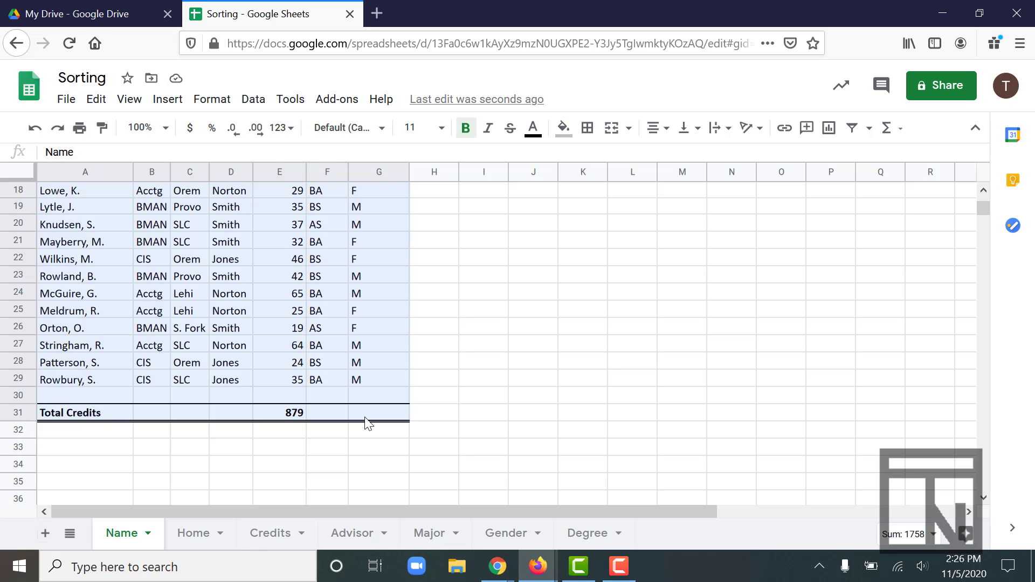
pyautogui.moveTo(365, 423); pyautogui.dragTo(360, 380)
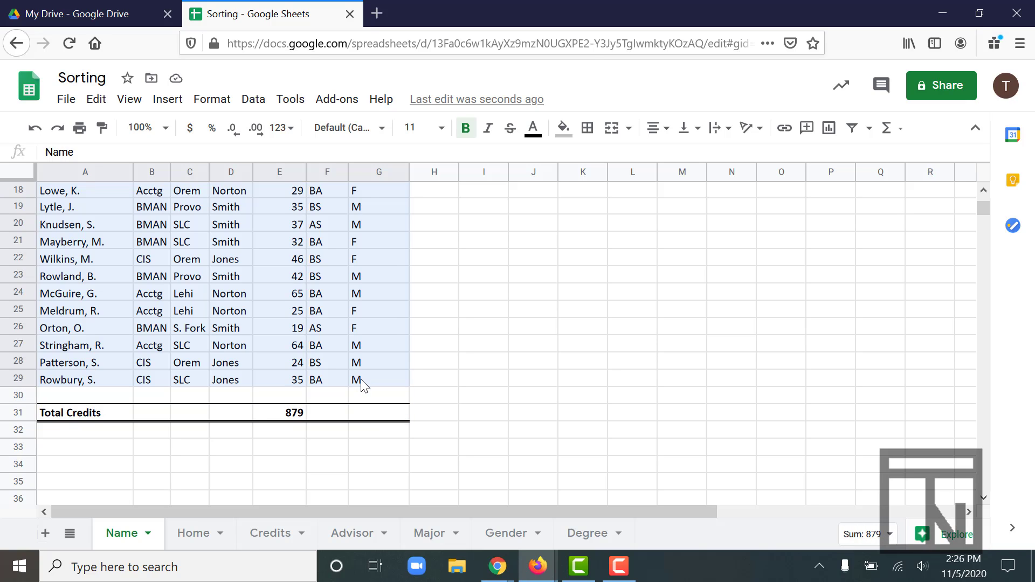
pyautogui.moveTo(361, 379); pyautogui.dragTo(360, 380)
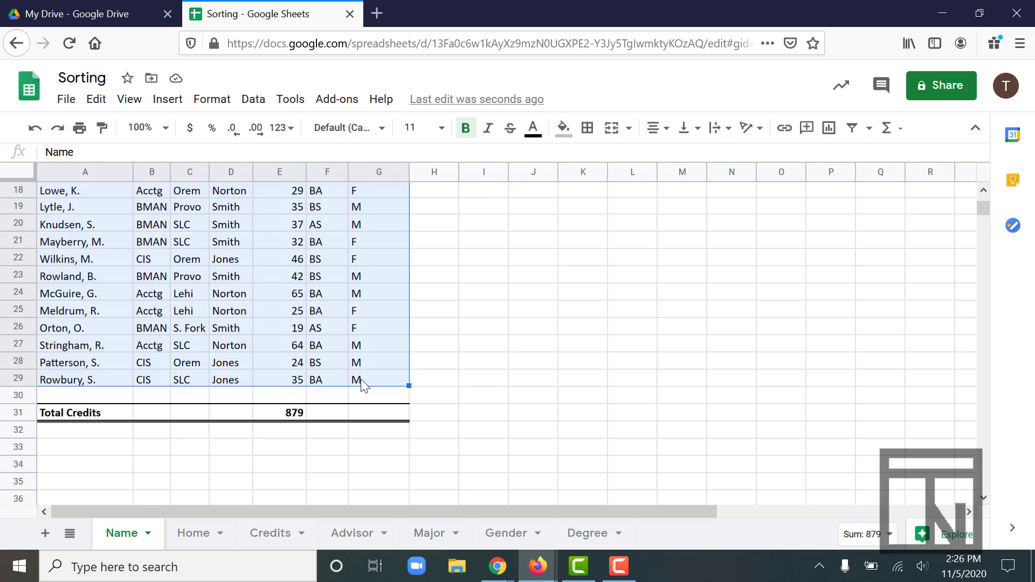
pyautogui.scroll(5, 360, 379)
pyautogui.scroll(-9, 360, 379)
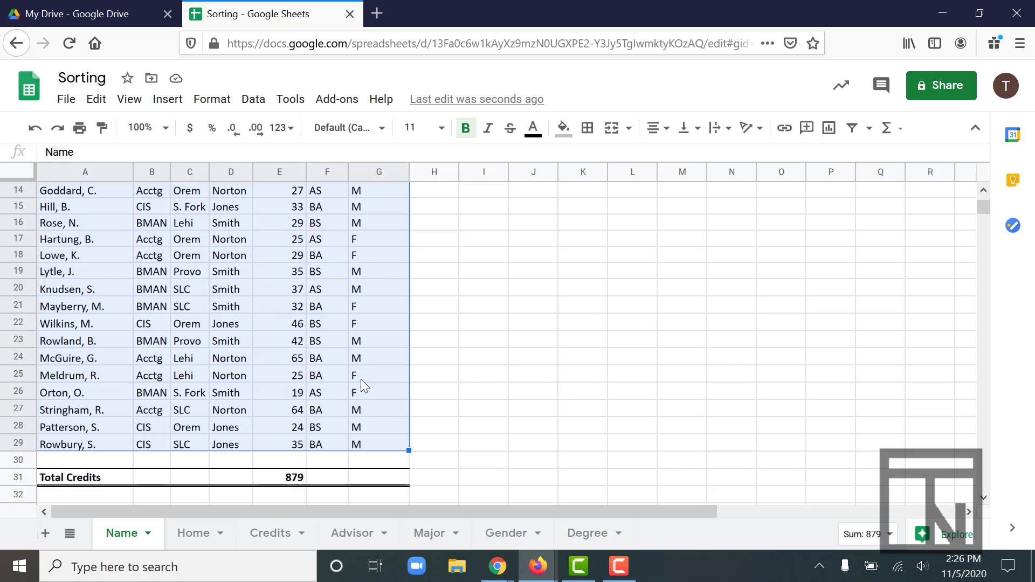
pyautogui.scroll(6, 360, 379)
pyautogui.scroll(1, 360, 379)
pyautogui.scroll(-1, 361, 380)
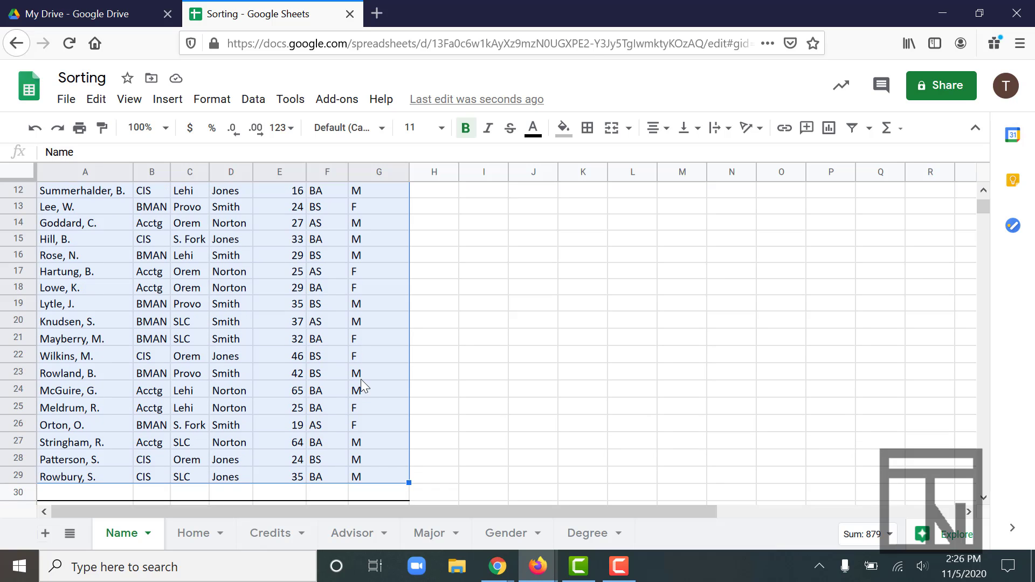
pyautogui.scroll(4, 360, 380)
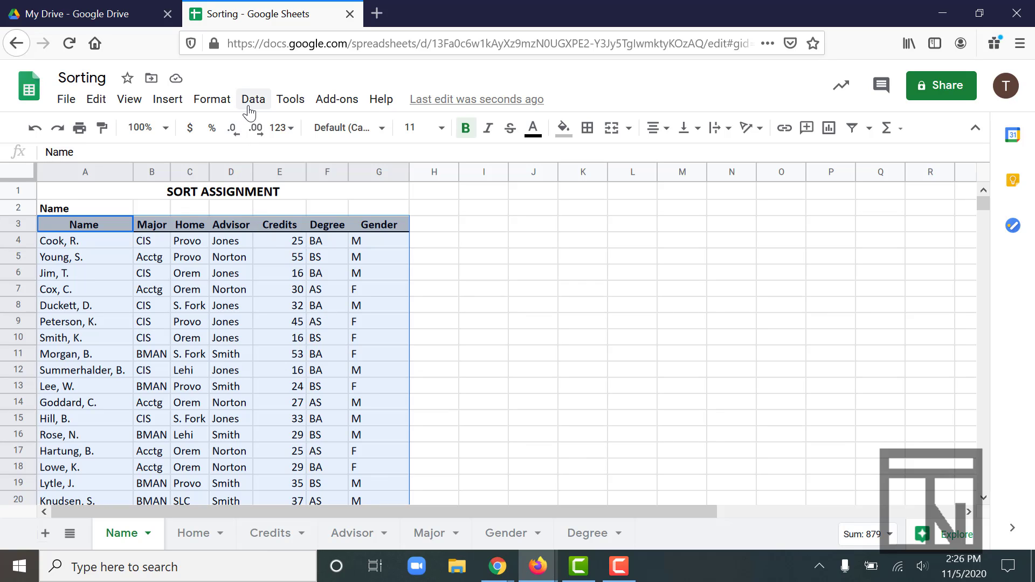
# - Sort the selected range by the Name column from A to Z, treating the first row as a header row
pyautogui.click(251, 101)
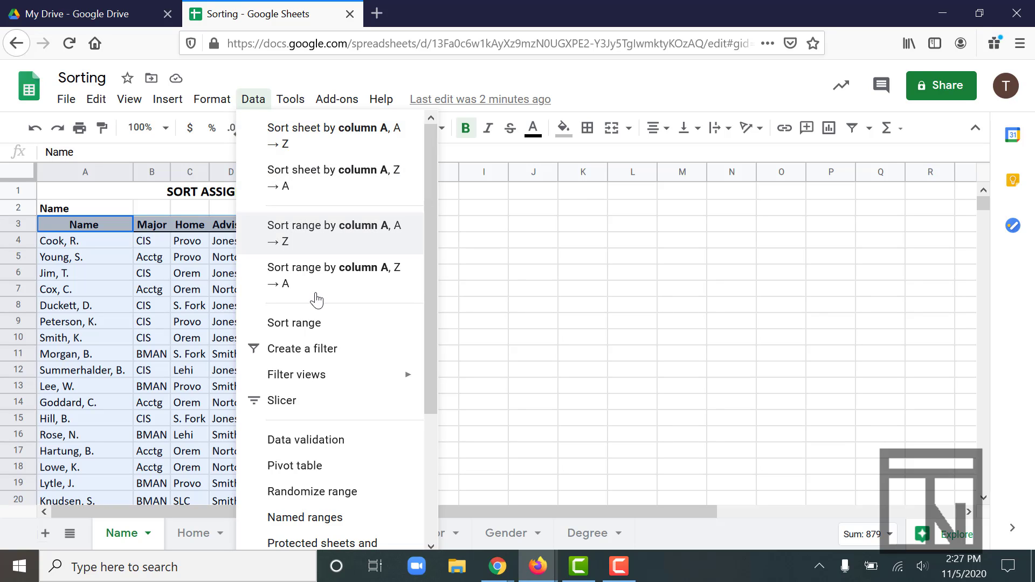
pyautogui.click(317, 330)
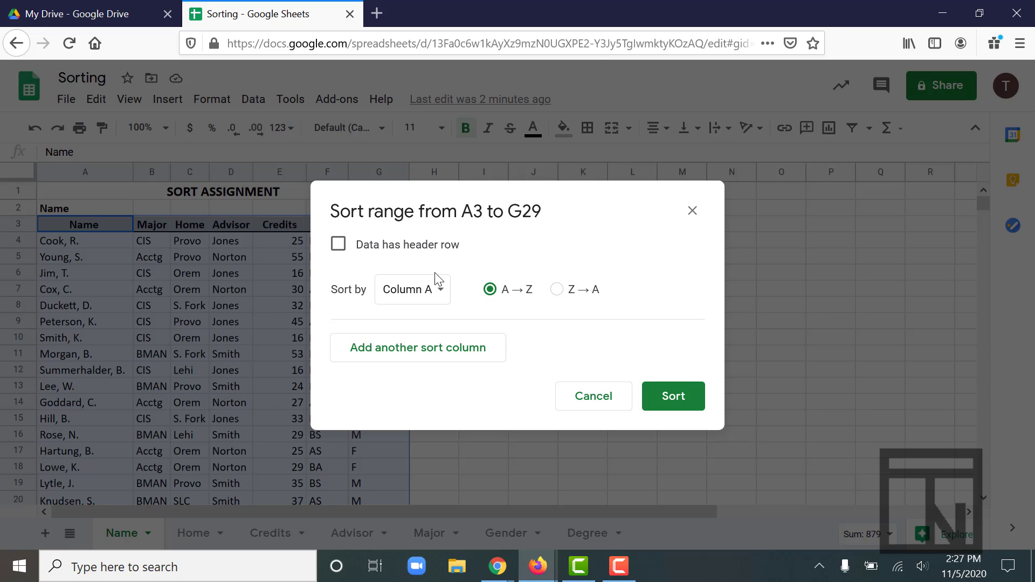
pyautogui.click(407, 304)
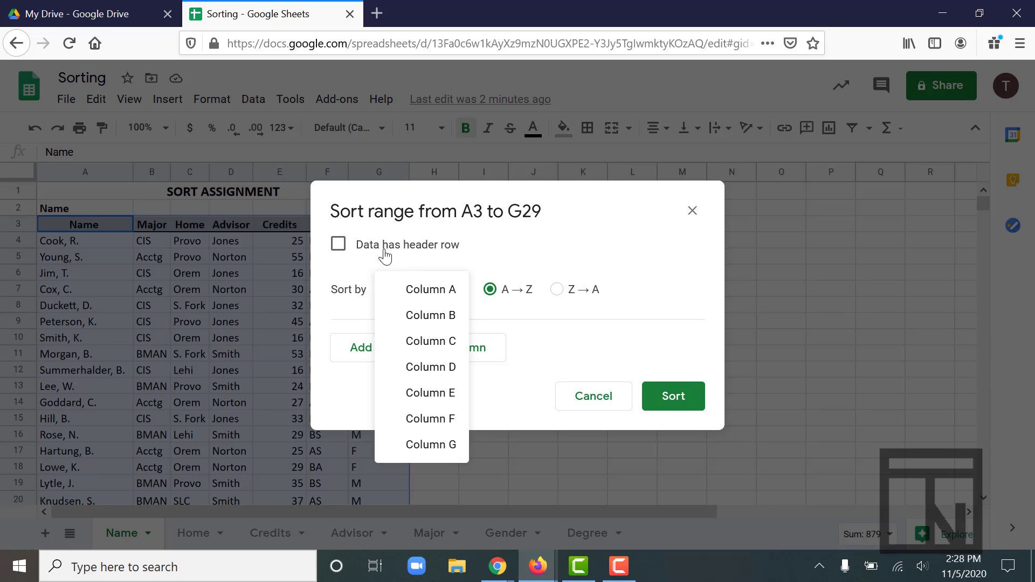
pyautogui.click(335, 246)
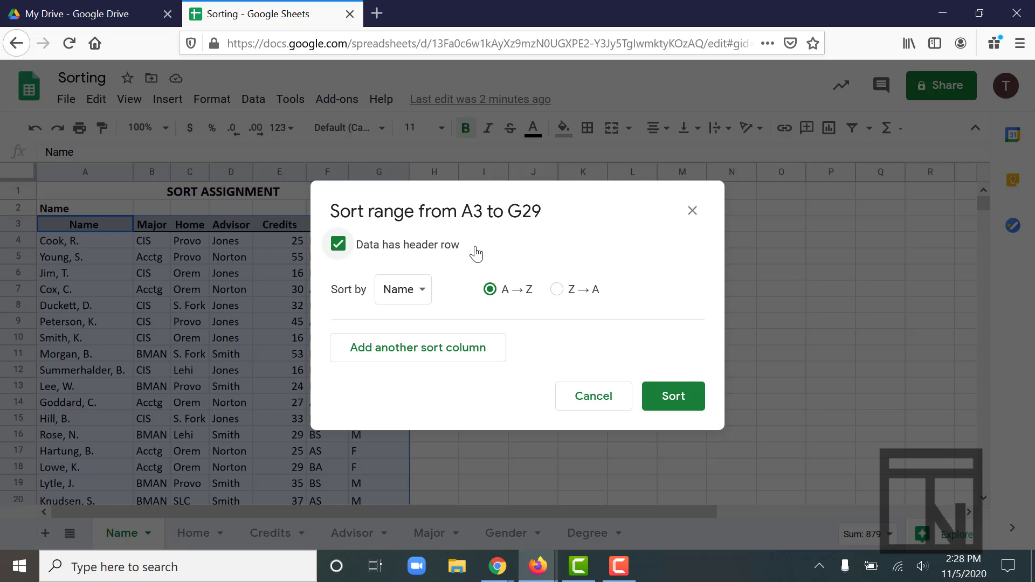
pyautogui.click(405, 291)
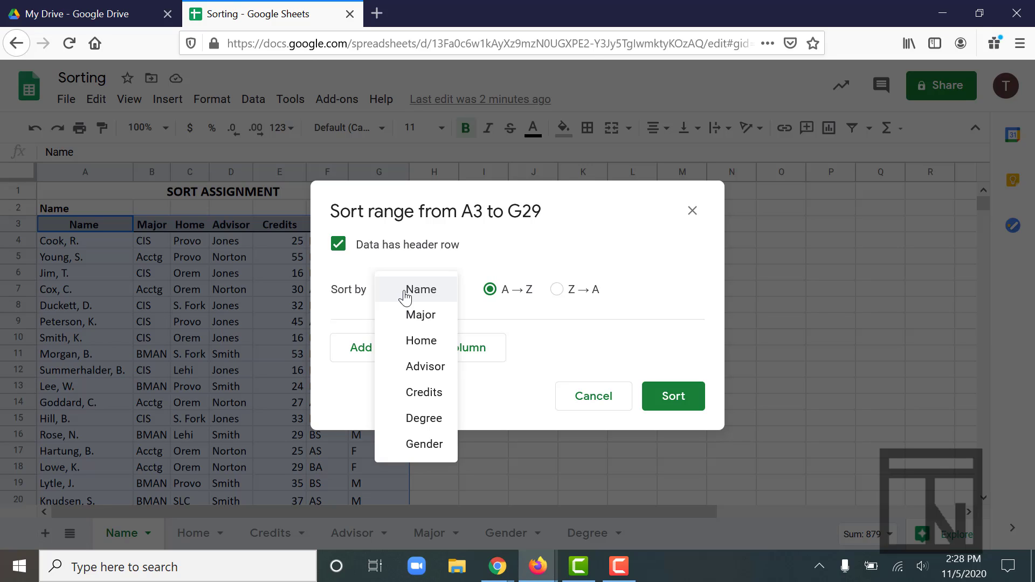
pyautogui.click(431, 264)
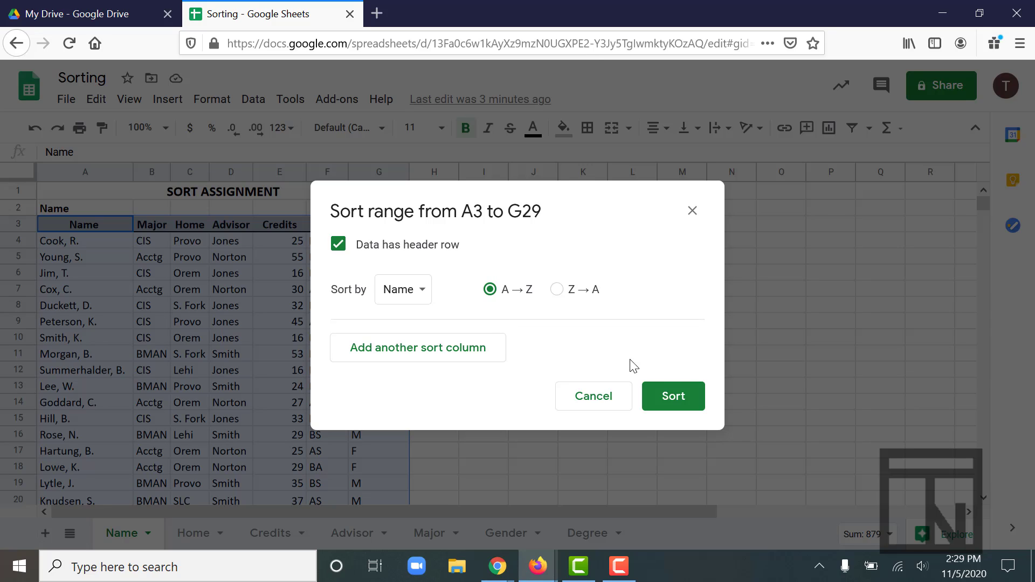
pyautogui.click(664, 394)
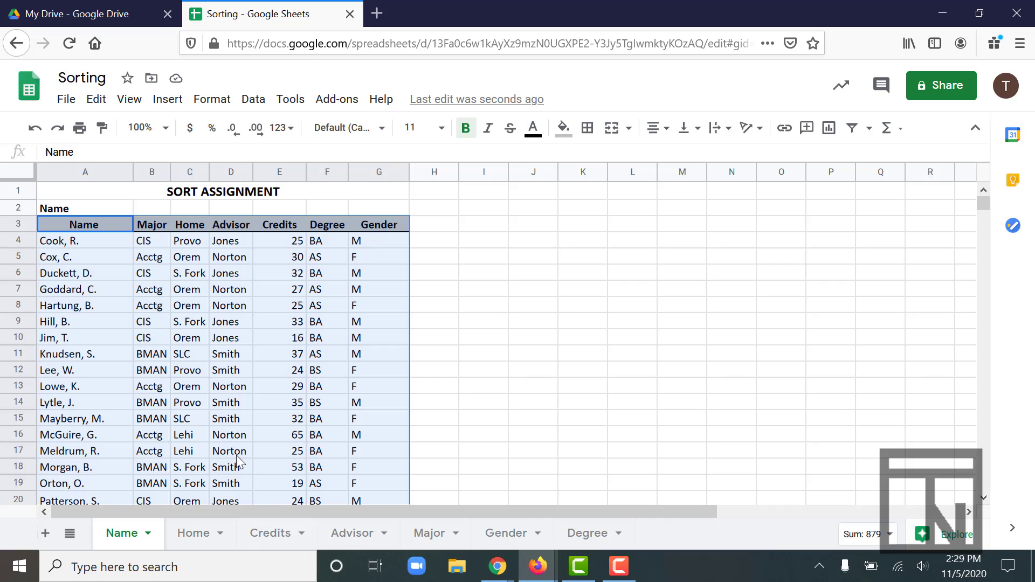
# - On the Home sheet, set up a range sort of A3:G29 with a header row, sorting by Home from A to Z
pyautogui.click(193, 534)
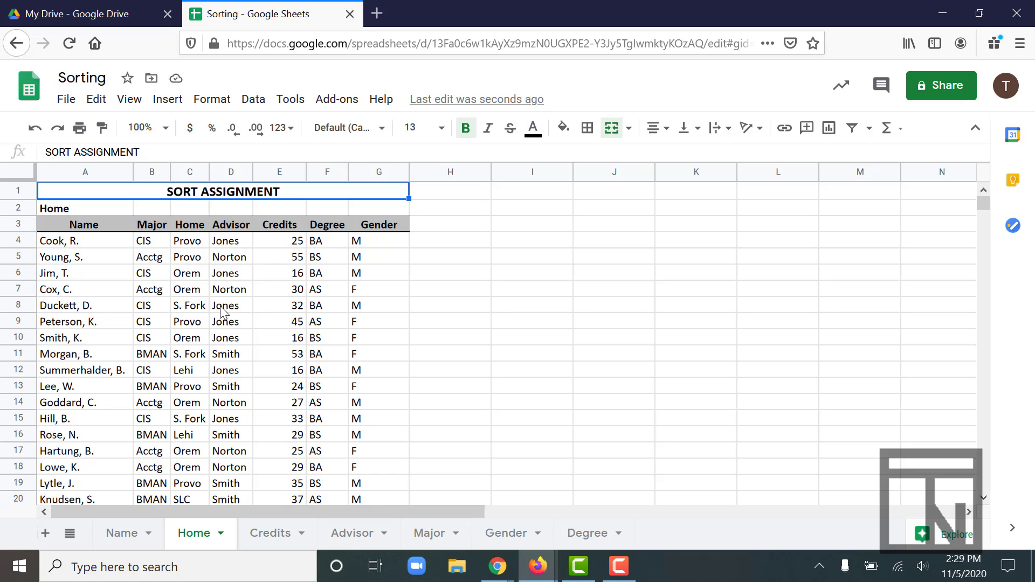
pyautogui.moveTo(94, 228); pyautogui.dragTo(382, 313)
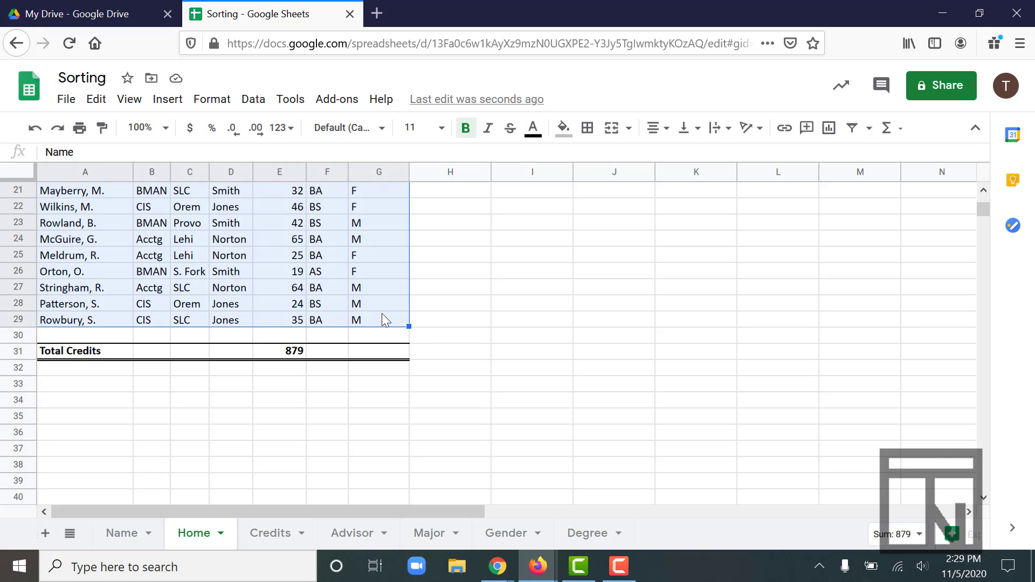
pyautogui.scroll(7, 272, 266)
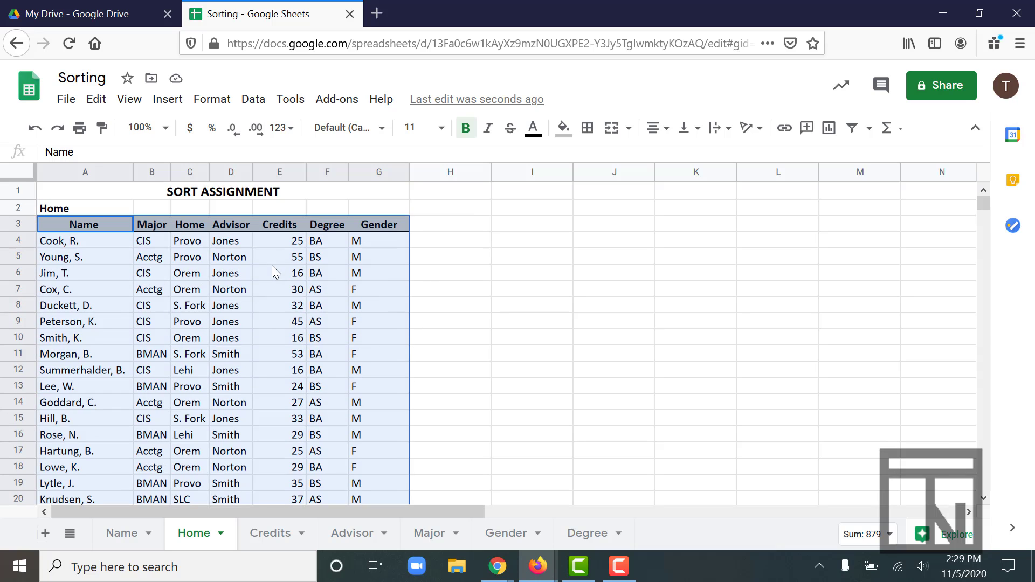
pyautogui.click(250, 103)
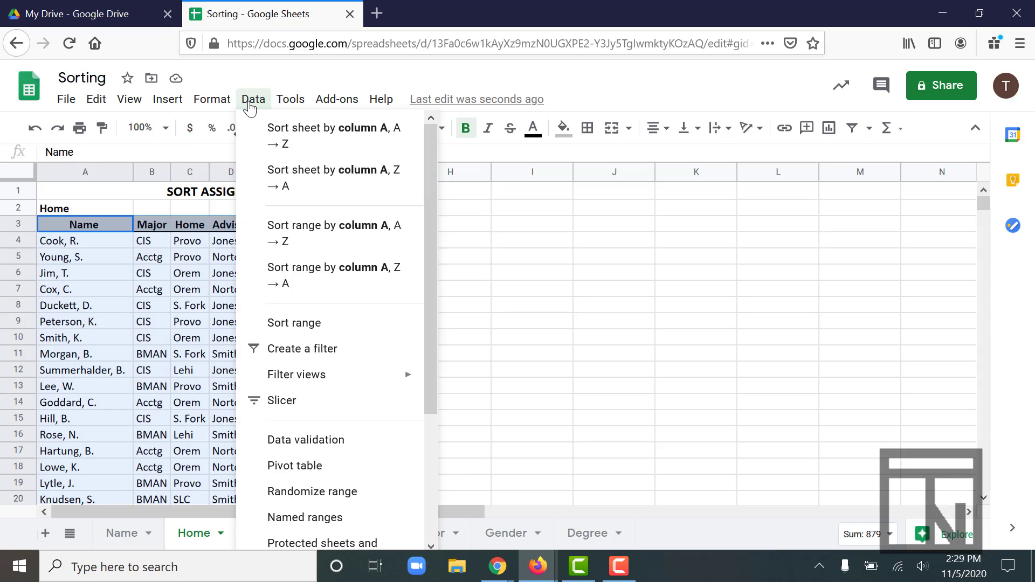
pyautogui.click(317, 323)
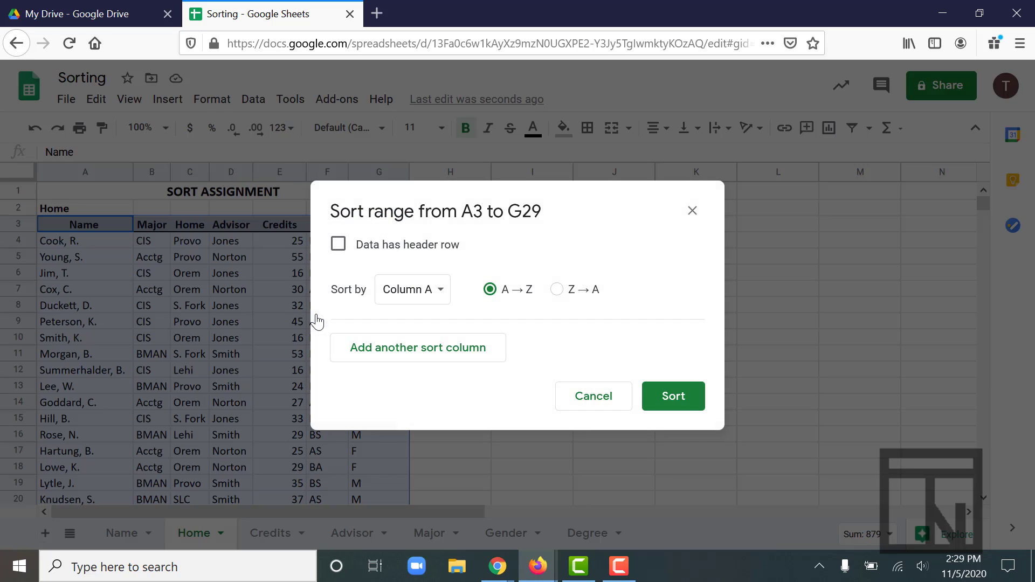
pyautogui.click(340, 249)
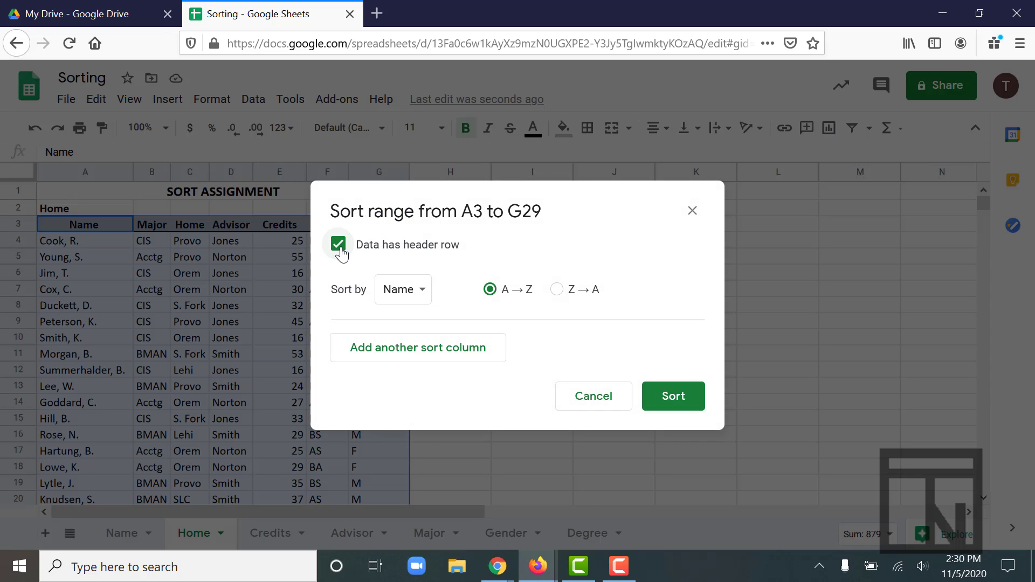
pyautogui.click(414, 284)
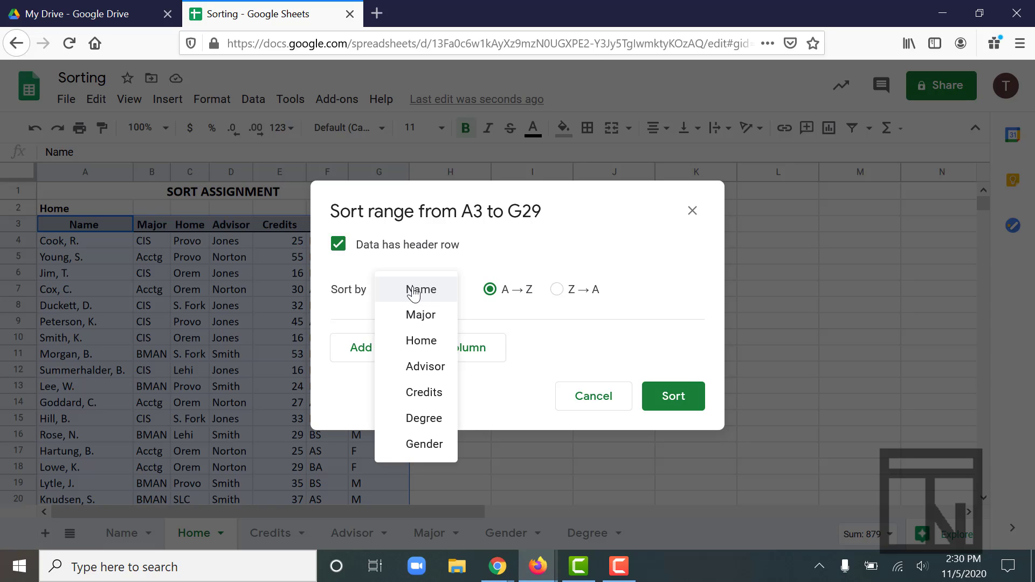
pyautogui.click(415, 342)
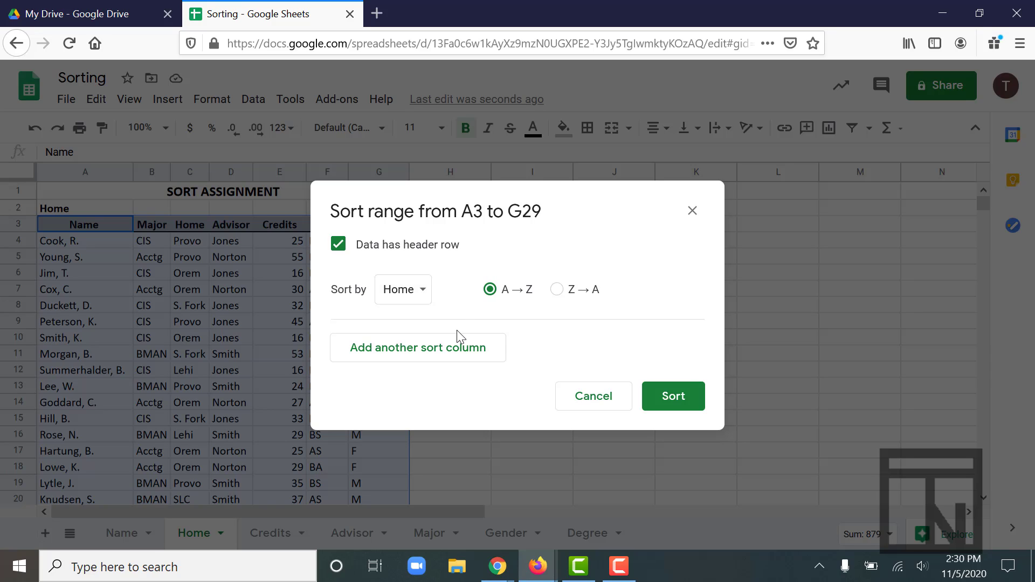
# - Add Name as a second sort column in Z to A order and apply the sort
pyautogui.click(412, 360)
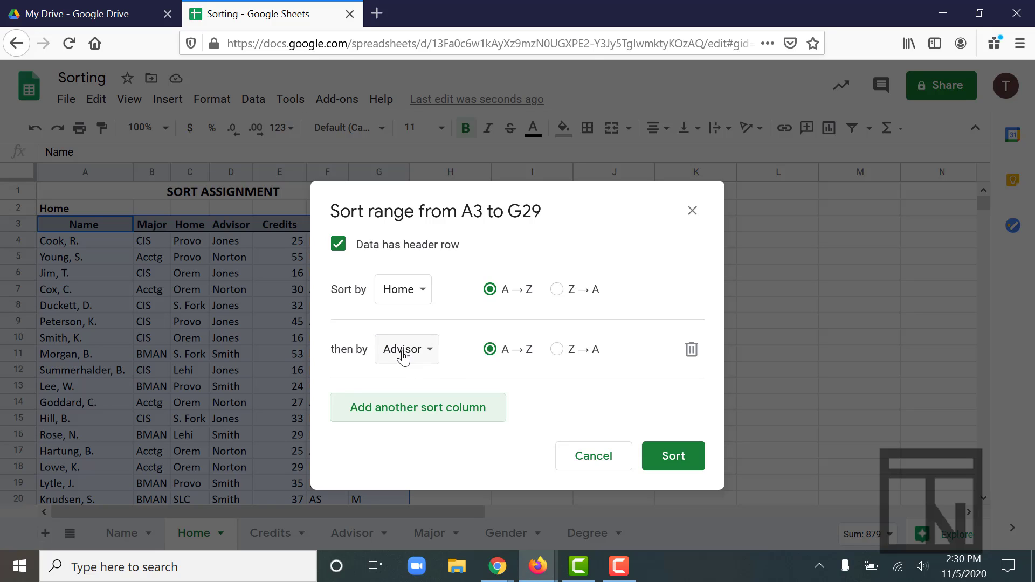
pyautogui.click(406, 356)
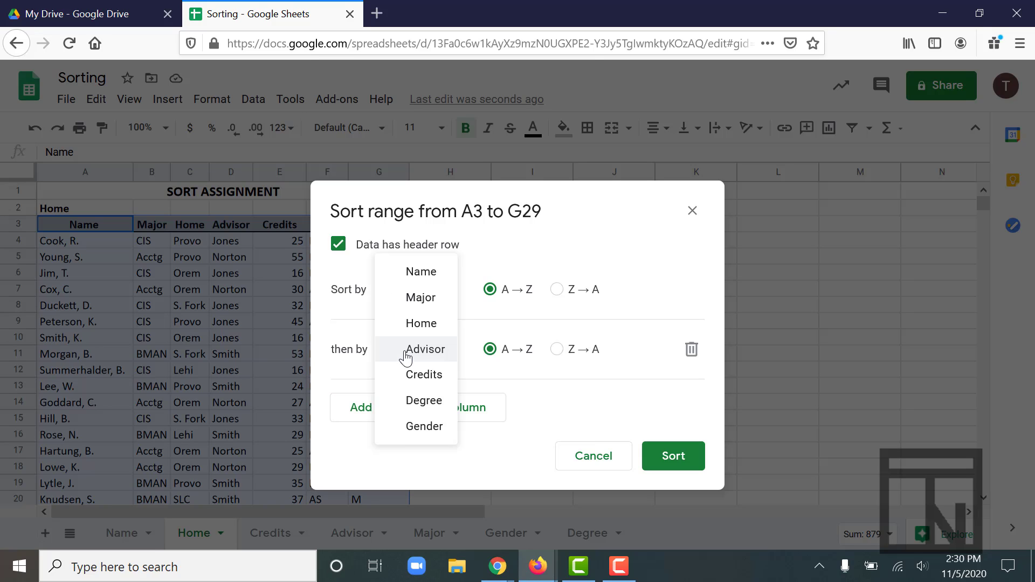
pyautogui.click(409, 275)
pyautogui.click(557, 350)
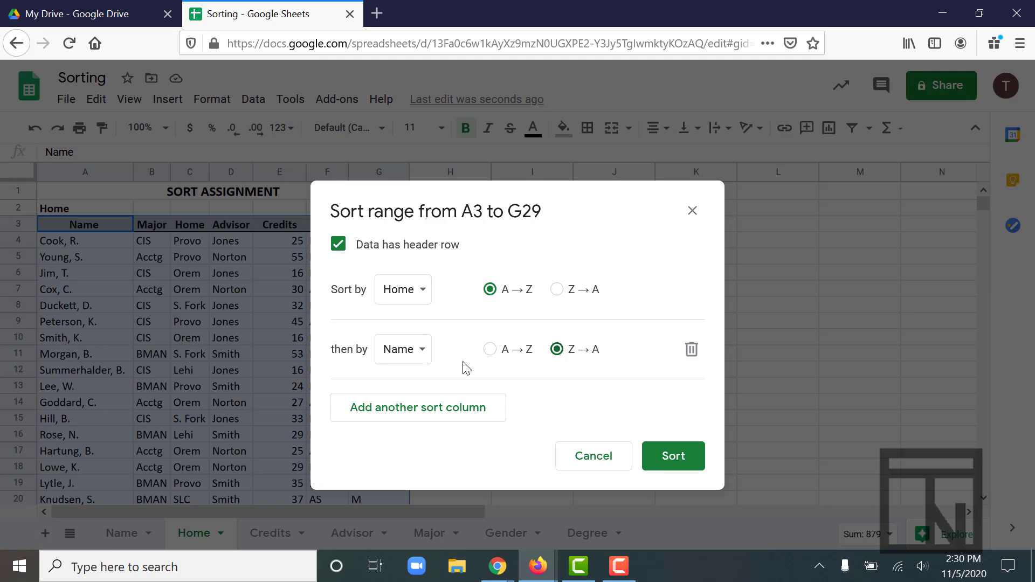
pyautogui.click(655, 463)
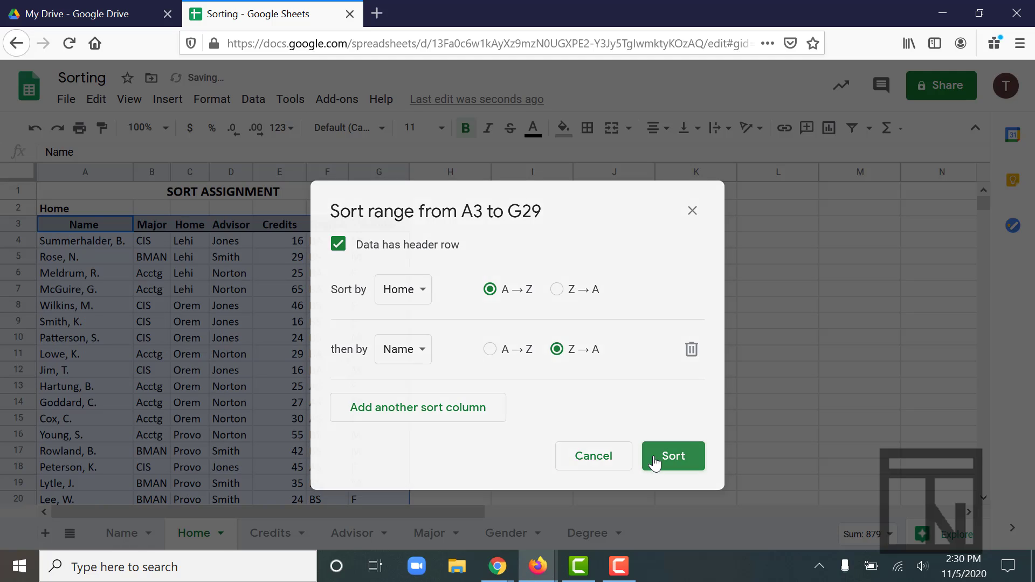